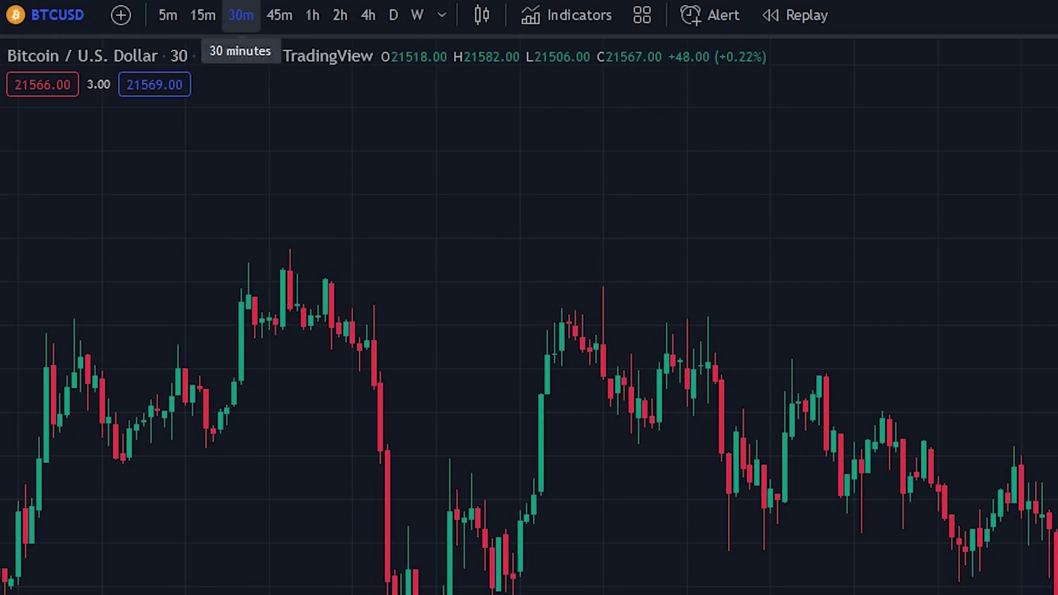
Search the community scripts for coral trend and add Coral Trend Indicator [LazyBear] to the 30-minute BTCUSD chart.
{"action": "left_click_drag", "start_coordinate": [305, 219], "coordinate": [573, 229]}
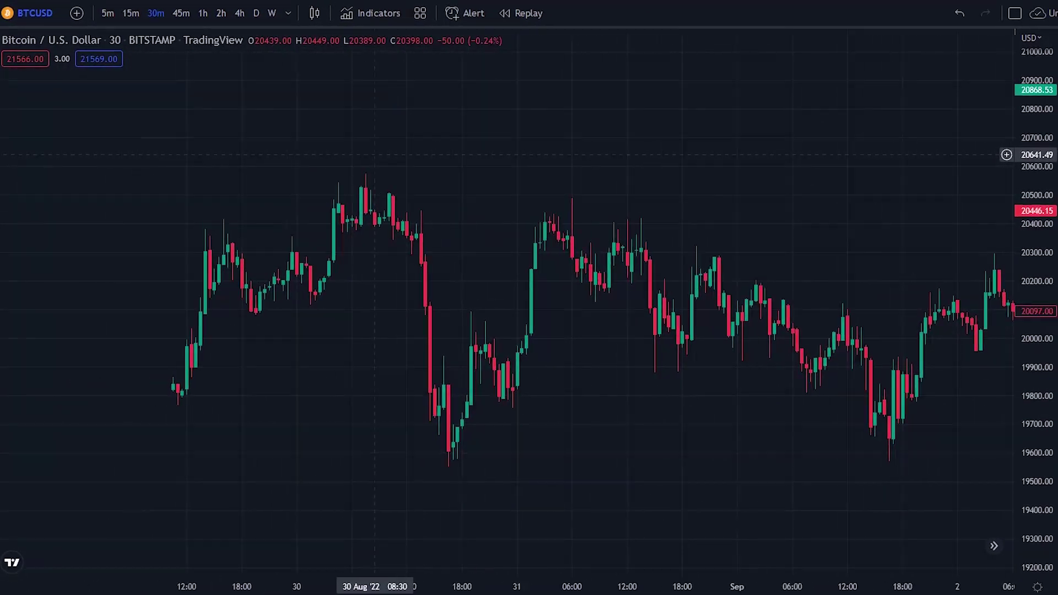
{"action": "left_click_drag", "start_coordinate": [375, 154], "coordinate": [566, 165]}
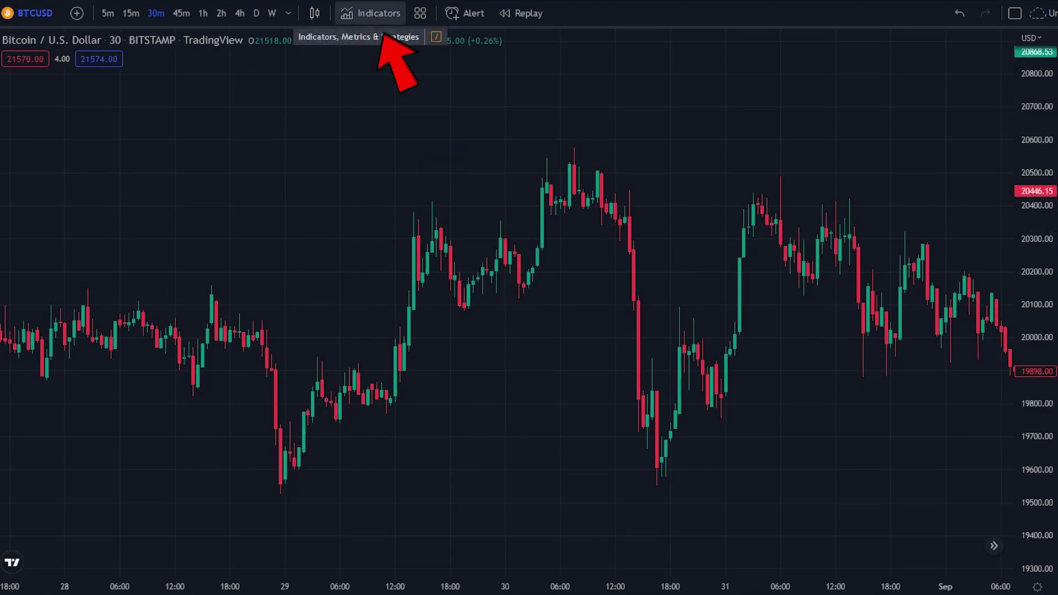
{"action": "left_click", "coordinate": [372, 13]}
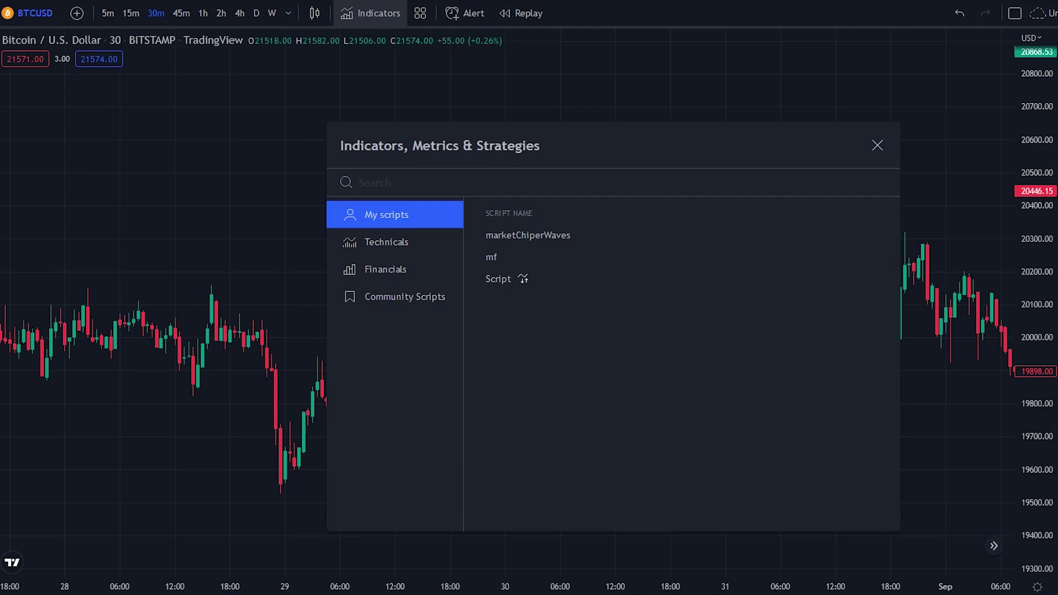
{"action": "type", "text": "coral trend"}
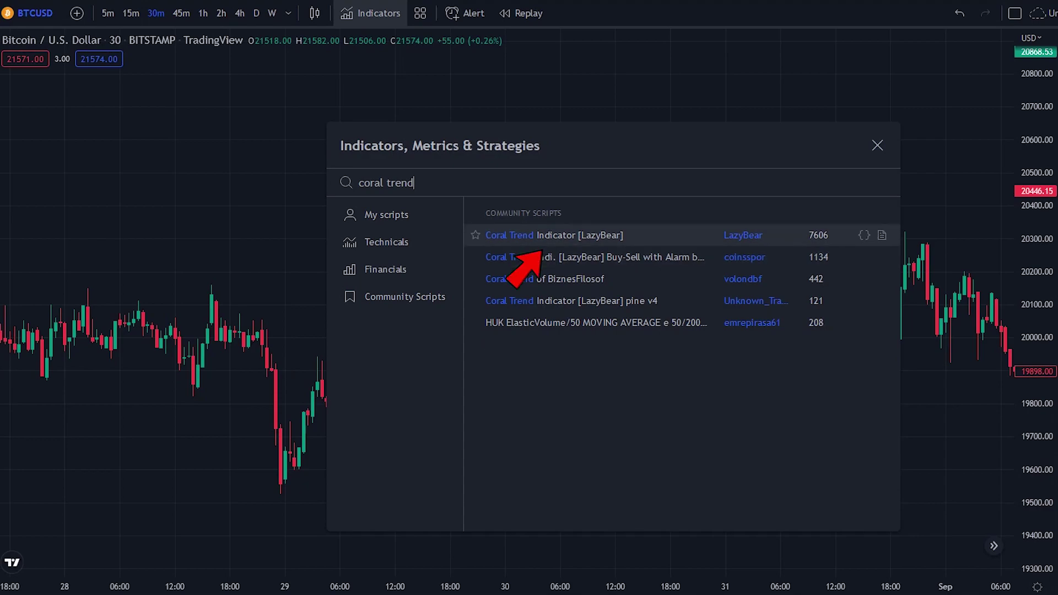
{"action": "left_click", "coordinate": [553, 235]}
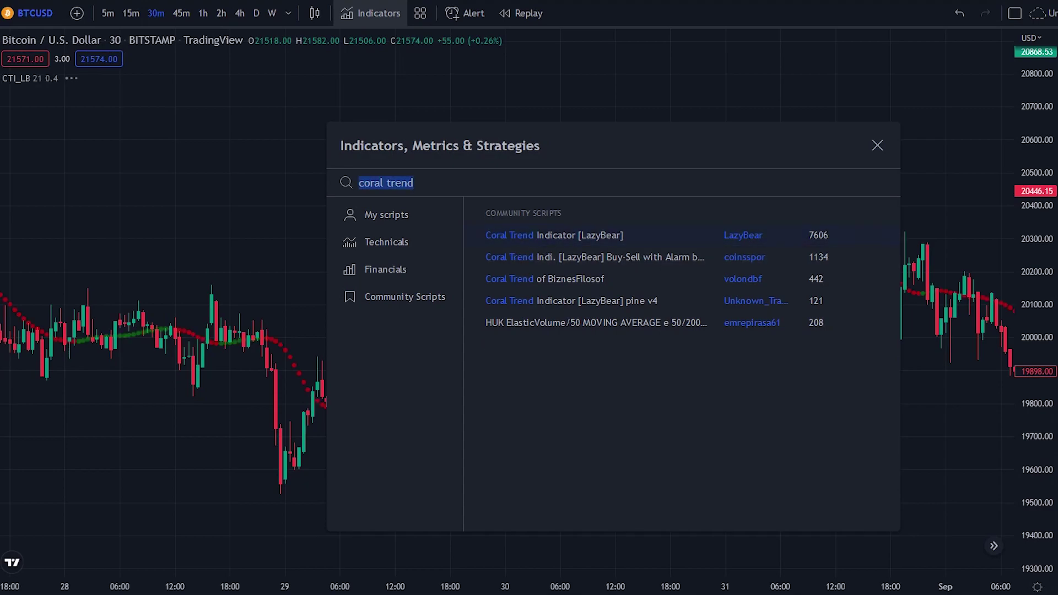
{"action": "key", "text": "Escape"}
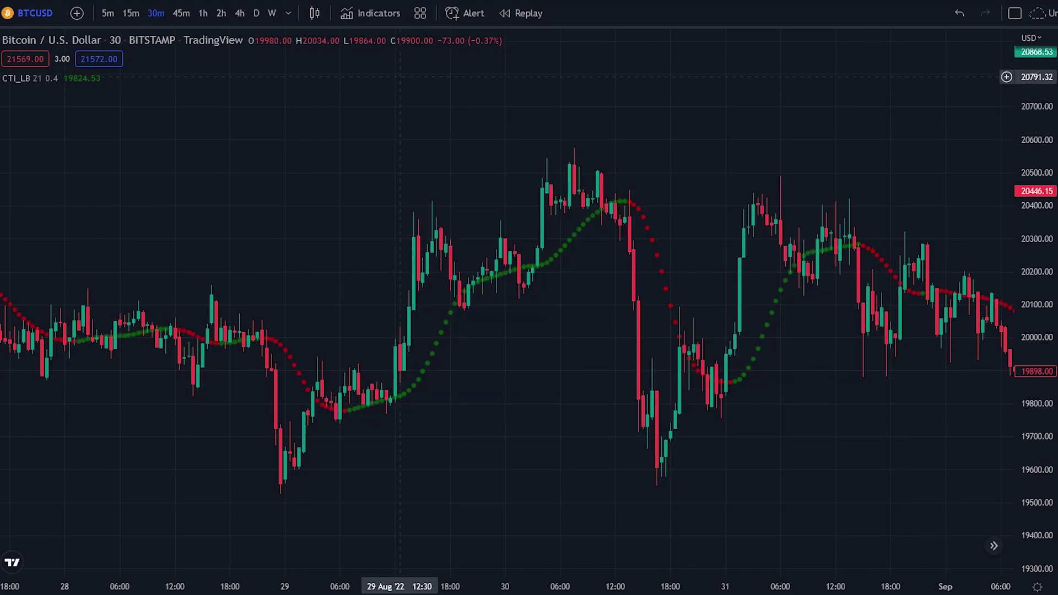
Find the built-in Ichimoku Cloud indicator and add it to the chart.
{"action": "left_click_drag", "start_coordinate": [383, 96], "coordinate": [426, 100]}
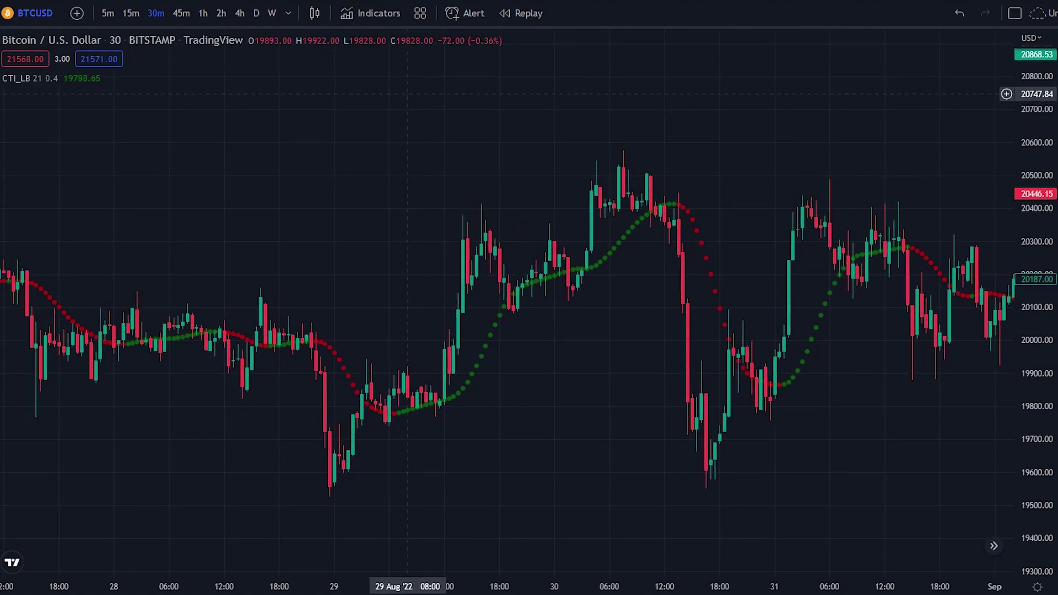
{"action": "left_click", "coordinate": [369, 13]}
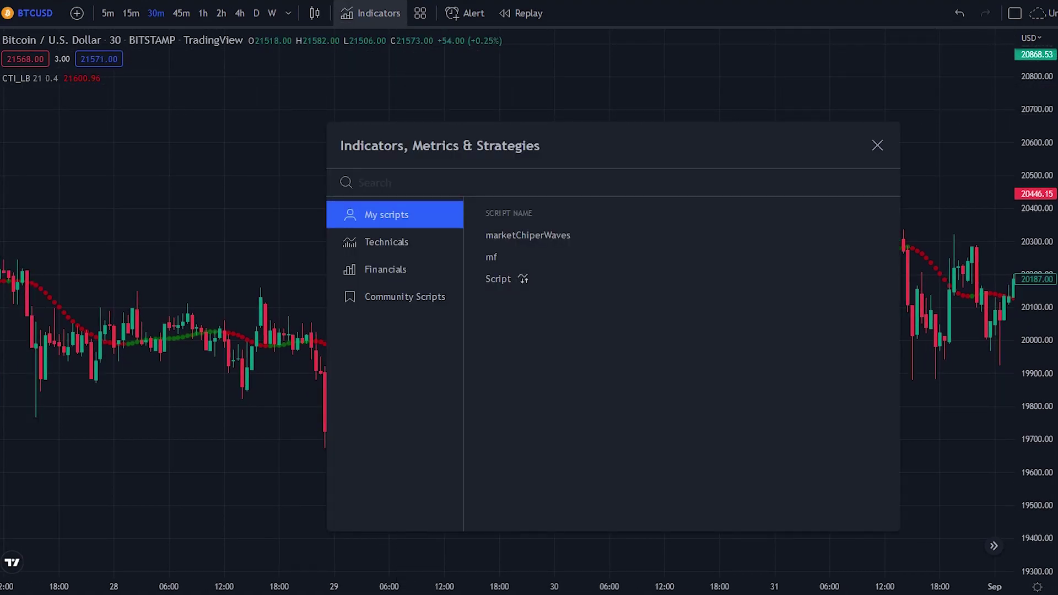
{"action": "type", "text": "ich"}
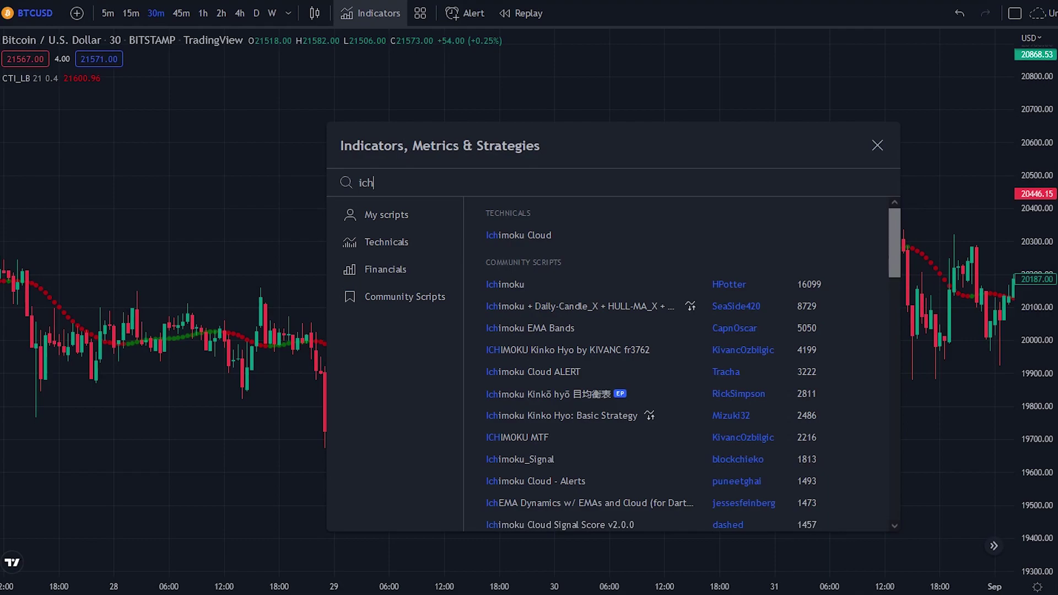
{"action": "left_click", "coordinate": [507, 240]}
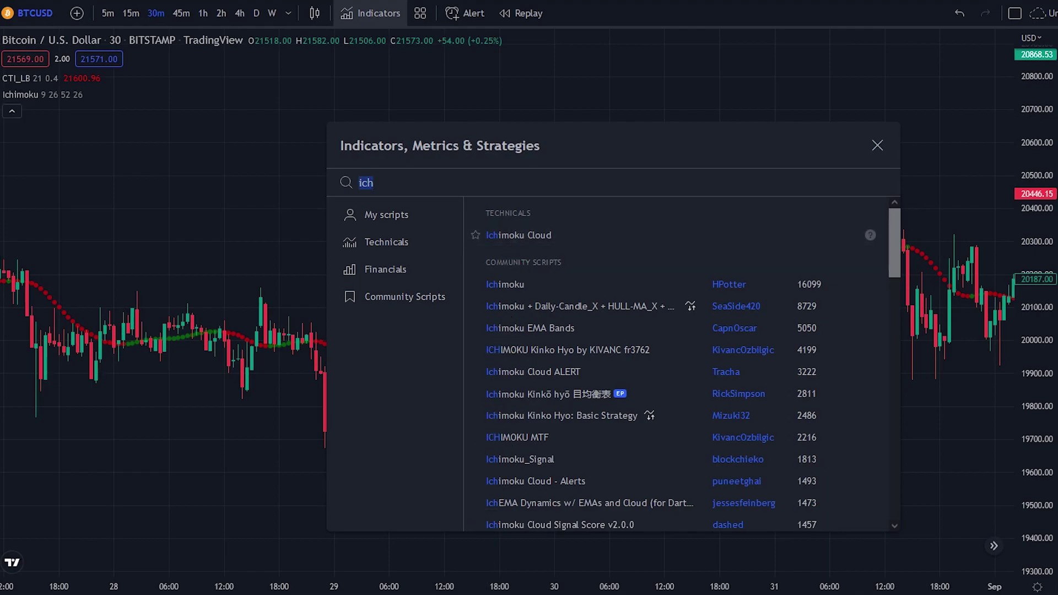
{"action": "left_click", "coordinate": [878, 145]}
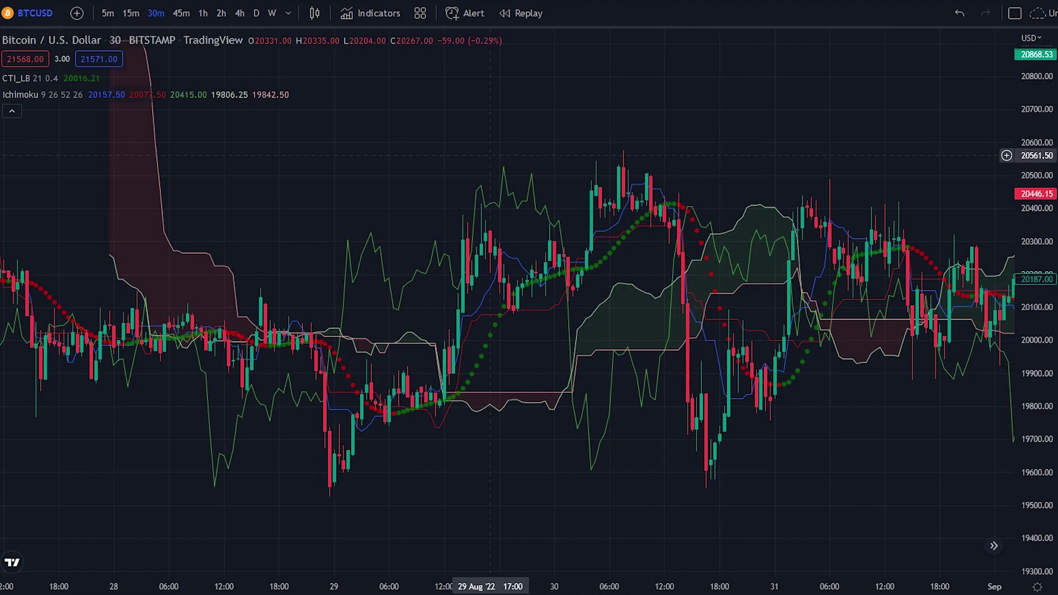
Set the CTI_LB indicator's Smoothing Period to 100 and Constant D to -0.4.
{"action": "mouse_move", "coordinate": [70, 77]}
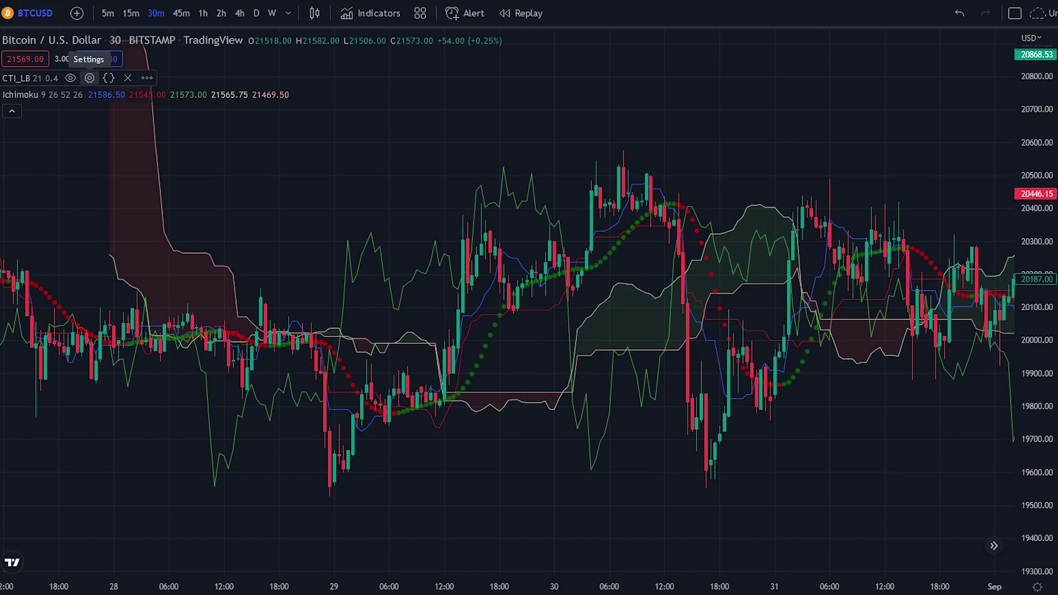
{"action": "left_click", "coordinate": [89, 77]}
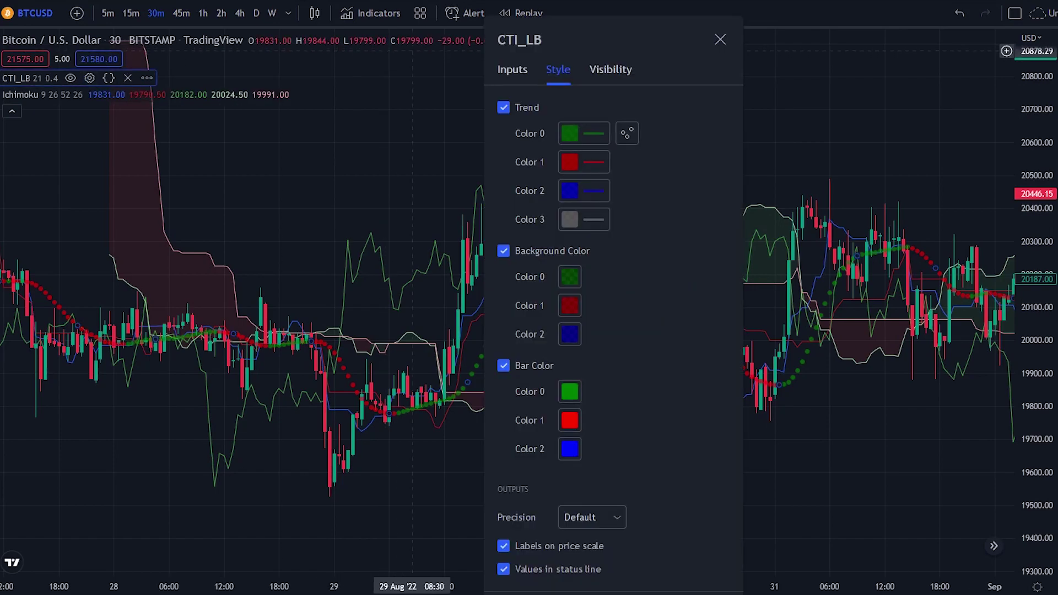
{"action": "left_click", "coordinate": [511, 70]}
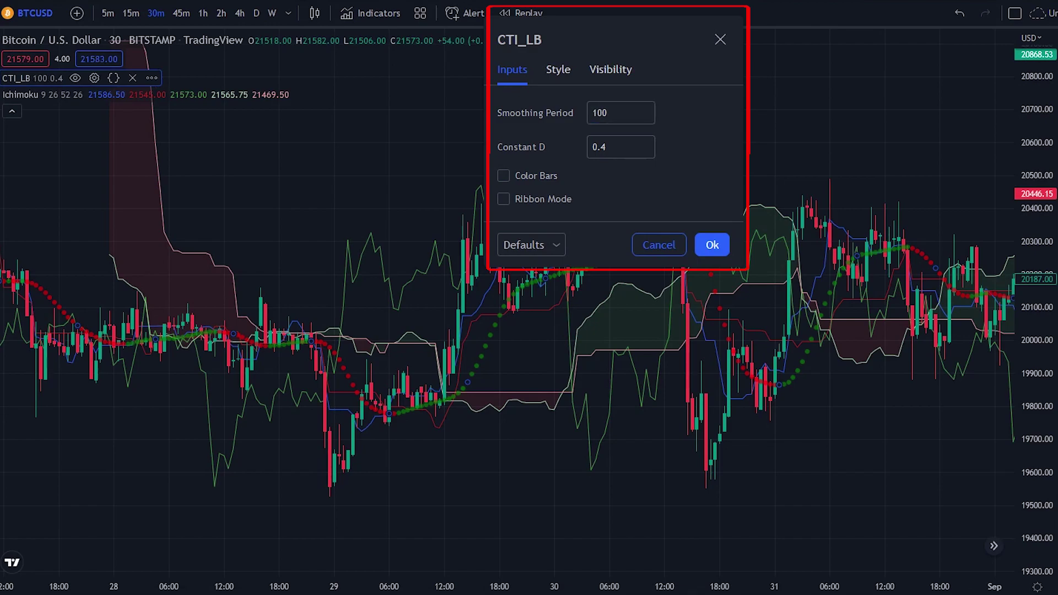
{"action": "left_click", "coordinate": [614, 147]}
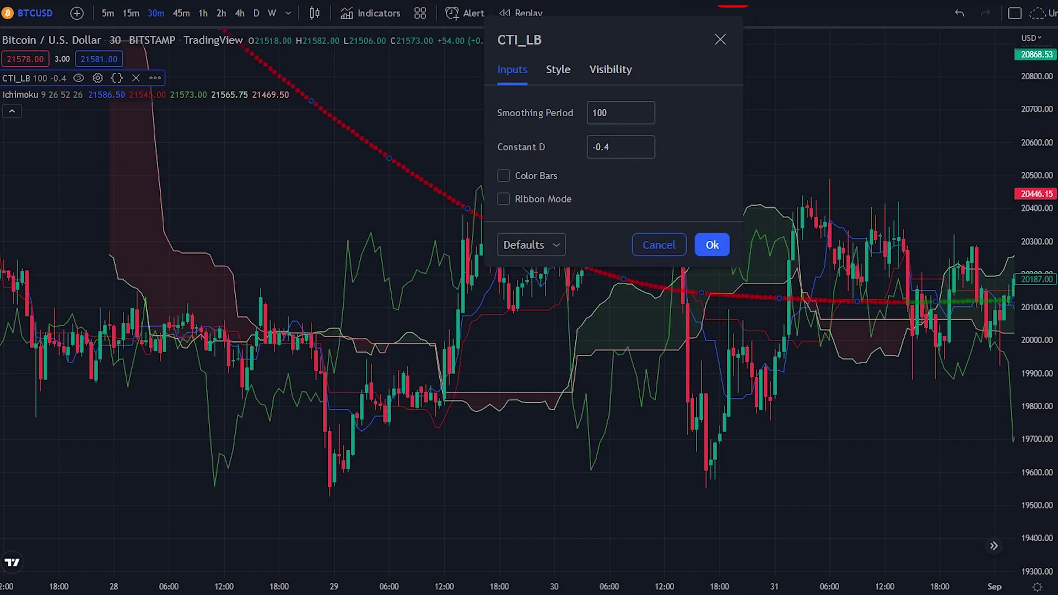
{"action": "left_click", "coordinate": [714, 243]}
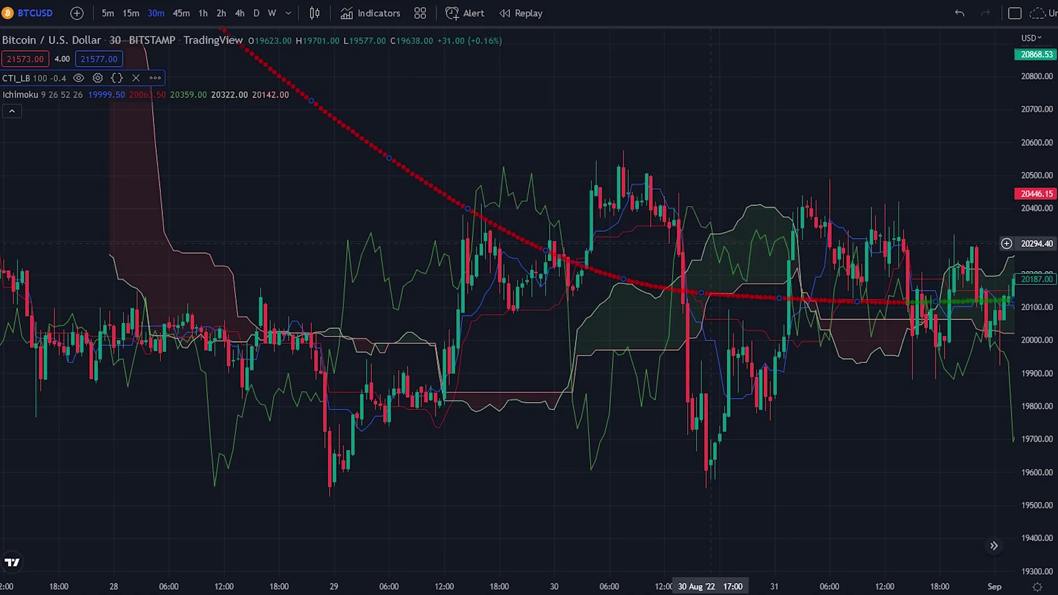
Hide the Ichimoku indicator's Conversion Line, Base Line, Lagging Span, Leading Span A and Leading Span B.
{"action": "scroll", "coordinate": [675, 142], "scroll_direction": "down", "scroll_amount": 5}
{"action": "left_click_drag", "start_coordinate": [570, 152], "coordinate": [702, 362]}
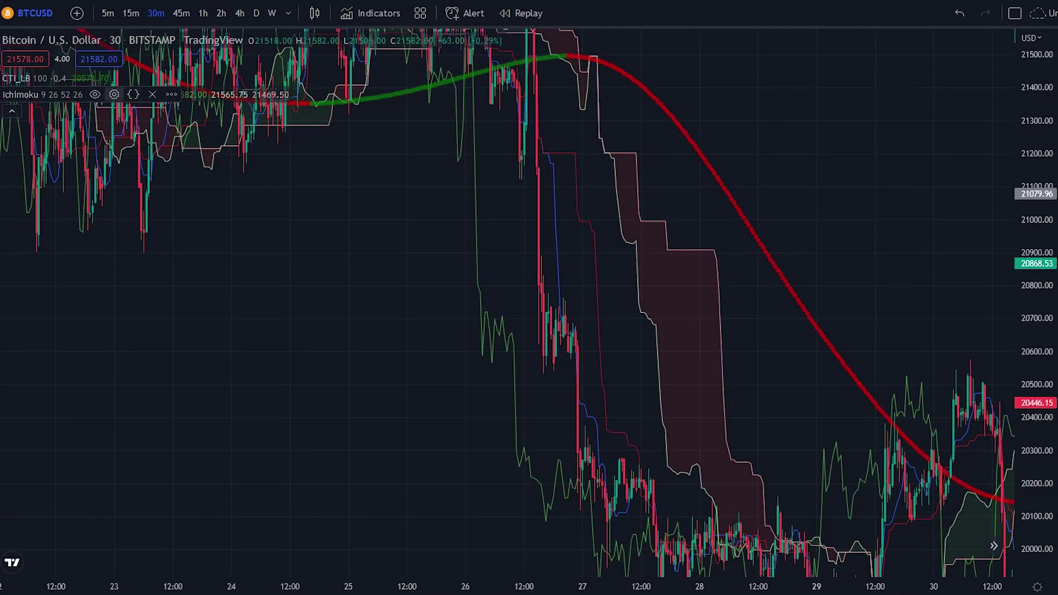
{"action": "left_click", "coordinate": [114, 95]}
{"action": "left_click", "coordinate": [558, 244]}
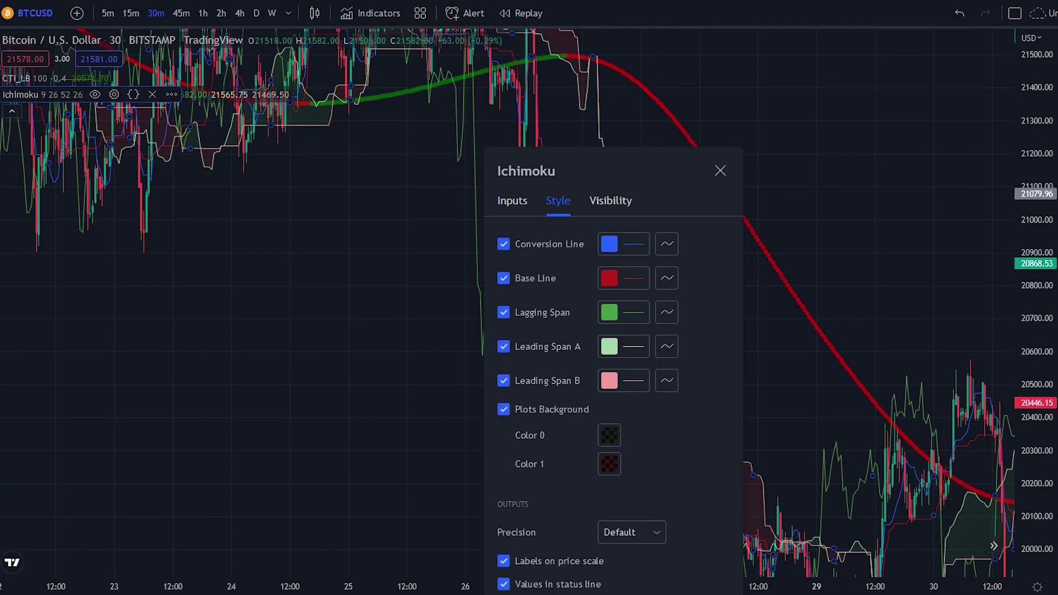
{"action": "left_click", "coordinate": [503, 243]}
{"action": "left_click", "coordinate": [503, 278]}
{"action": "left_click", "coordinate": [503, 312]}
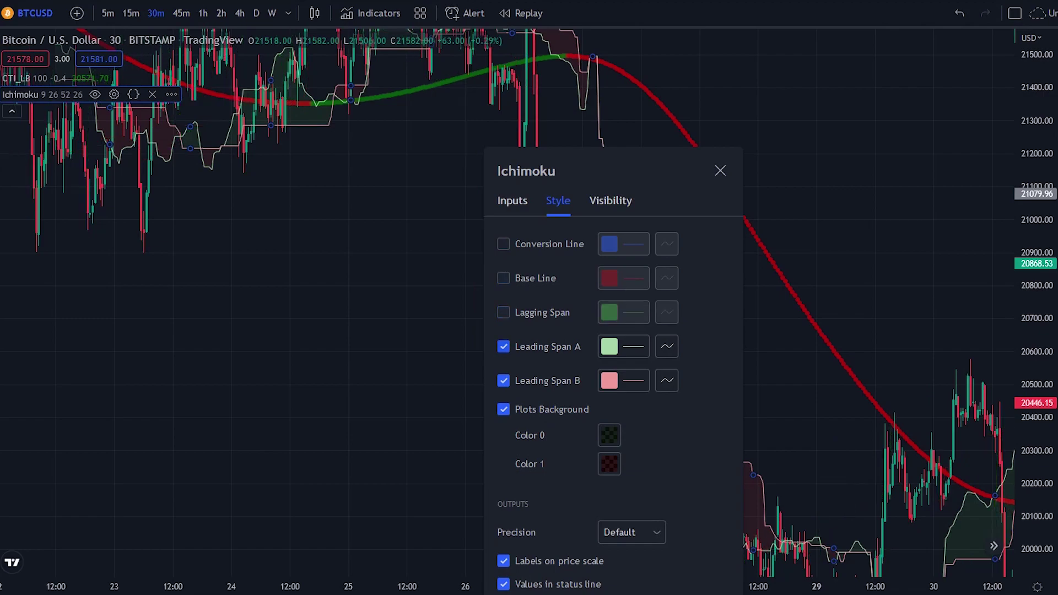
{"action": "left_click", "coordinate": [503, 346]}
{"action": "left_click", "coordinate": [503, 380]}
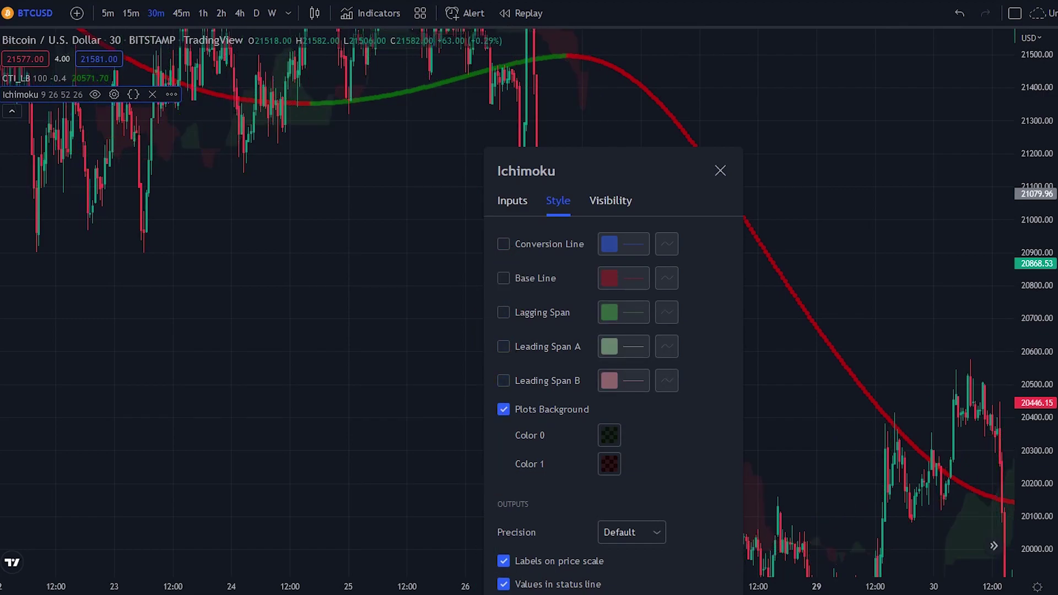
Make the Ichimoku cloud's background fills solid, with green for Color 0 and red for Color 1.
{"action": "left_click", "coordinate": [608, 435]}
{"action": "left_click_drag", "start_coordinate": [620, 594], "coordinate": [722, 594]}
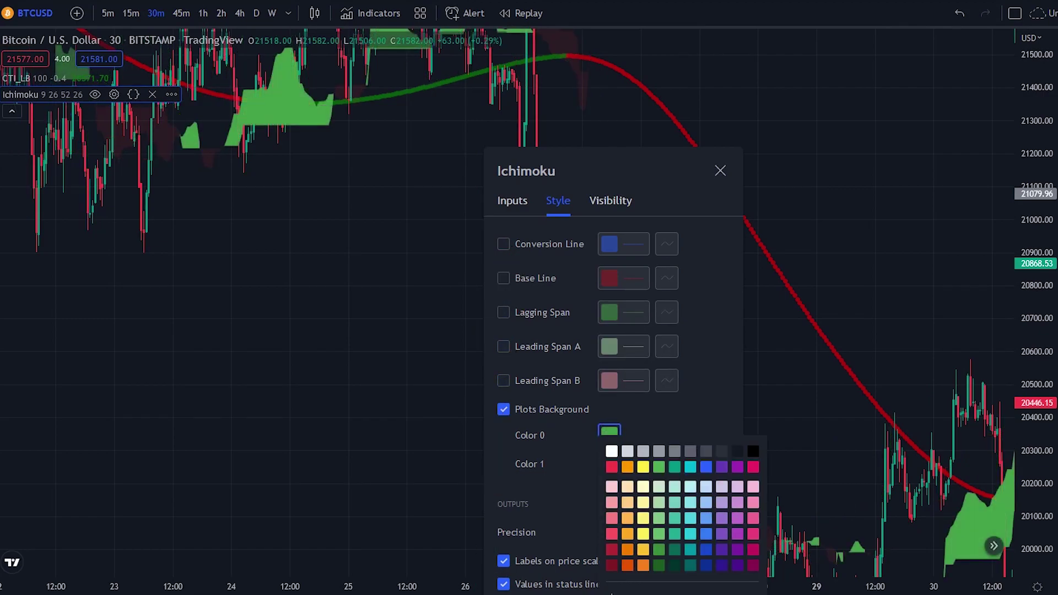
{"action": "left_click", "coordinate": [609, 431]}
{"action": "left_click", "coordinate": [609, 464]}
{"action": "left_click", "coordinate": [612, 467]}
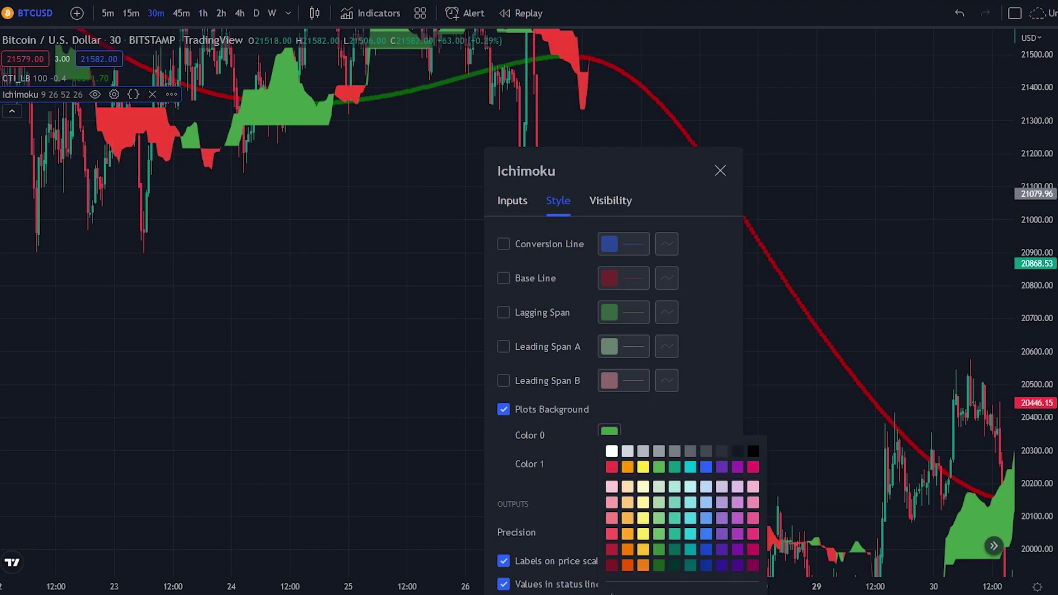
{"action": "key", "text": "Escape"}
{"action": "left_click", "coordinate": [720, 171]}
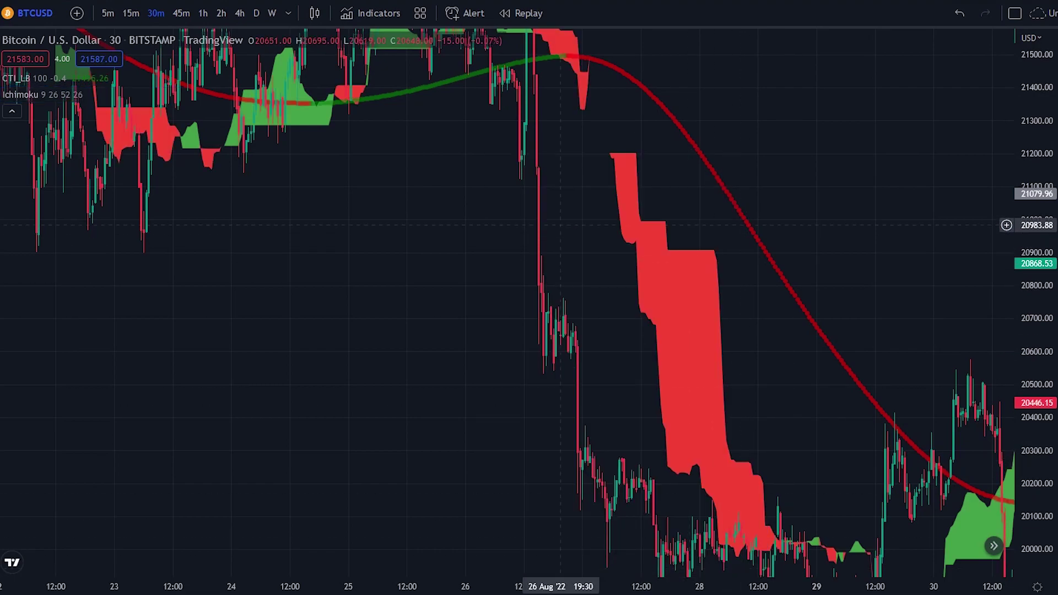
Place a long position at 28 Jul '22 09:30 with entry at 22973.99 and stop at 22105.42.
{"action": "left_click_drag", "start_coordinate": [543, 385], "coordinate": [912, 387]}
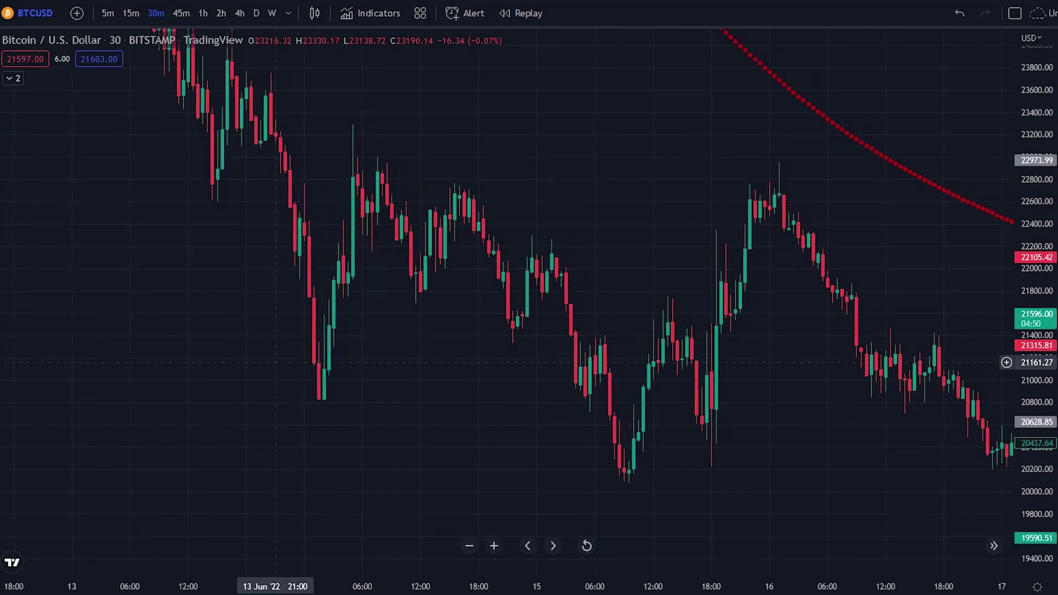
{"action": "left_click_drag", "start_coordinate": [275, 362], "coordinate": [231, 357]}
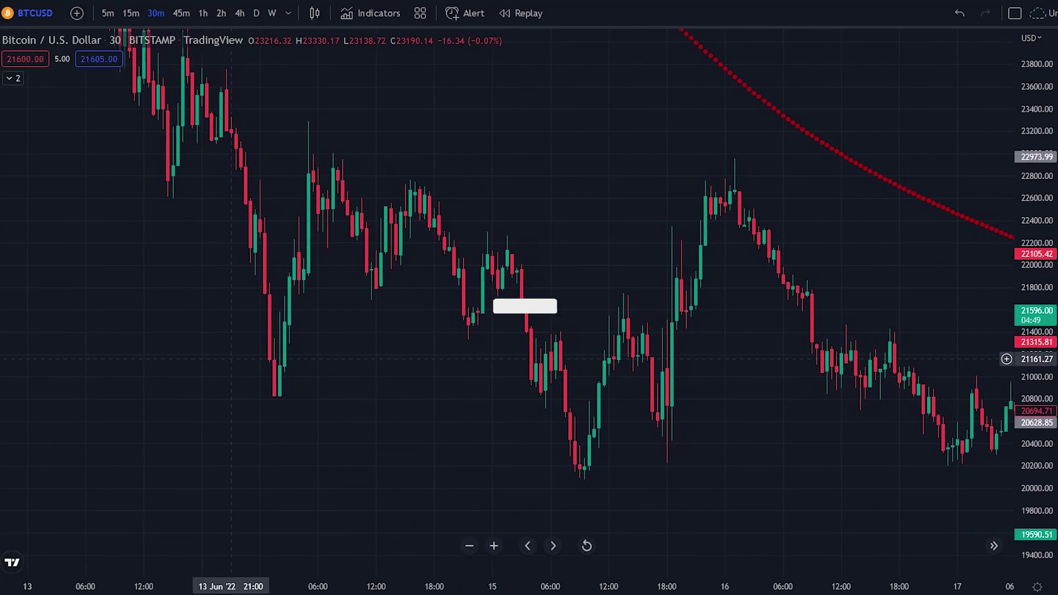
{"action": "left_click_drag", "start_coordinate": [846, 515], "coordinate": [713, 507]}
{"action": "scroll", "coordinate": [529, 309], "scroll_direction": "right", "scroll_amount": 8}
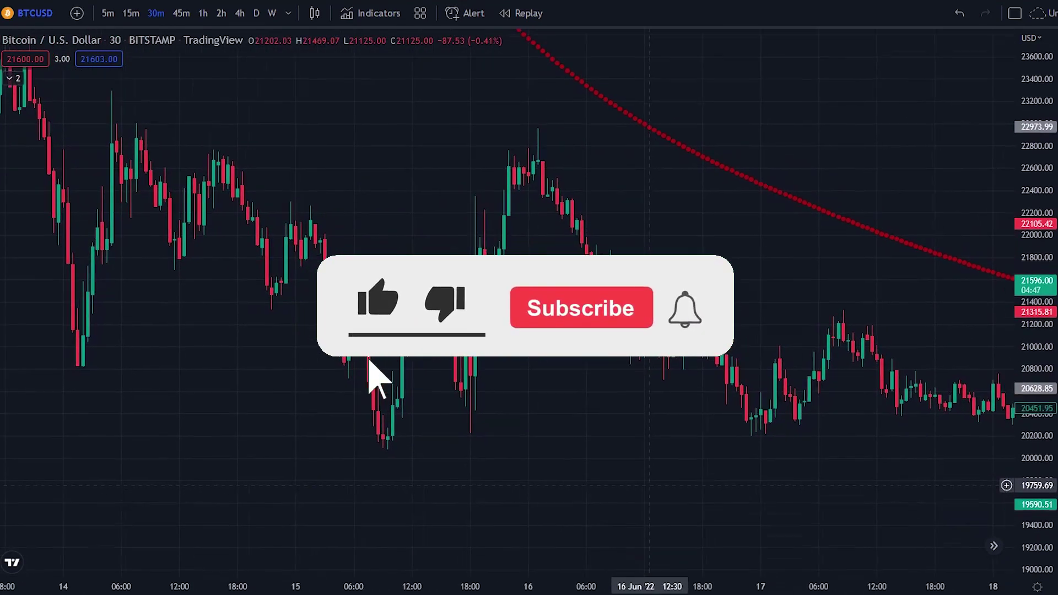
{"action": "left_click_drag", "start_coordinate": [504, 433], "coordinate": [378, 359]}
{"action": "left_click_drag", "start_coordinate": [805, 524], "coordinate": [272, 435]}
{"action": "left_click_drag", "start_coordinate": [943, 413], "coordinate": [529, 436]}
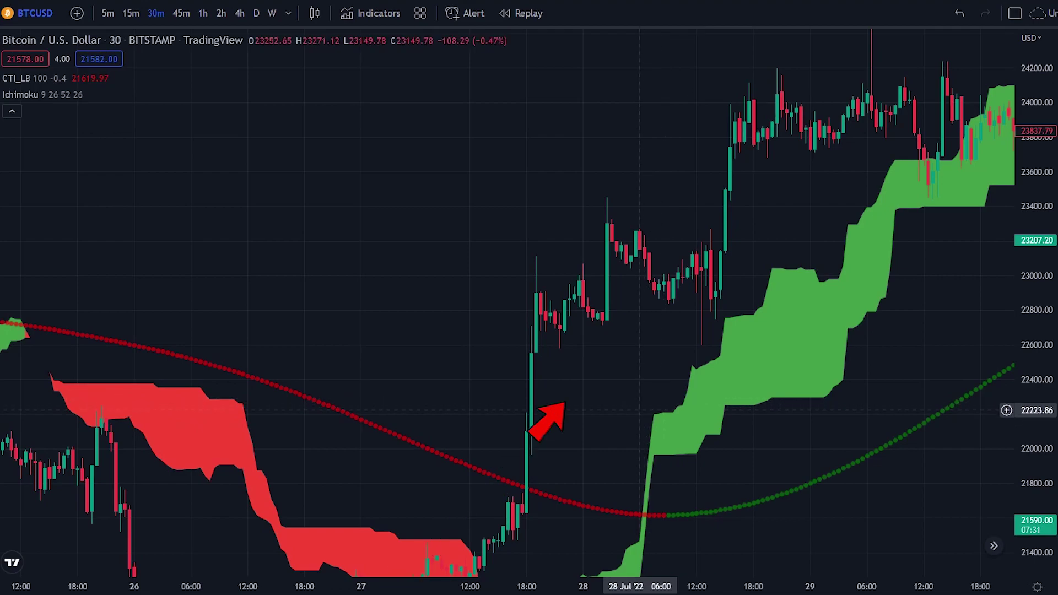
{"action": "left_click_drag", "start_coordinate": [636, 408], "coordinate": [627, 412]}
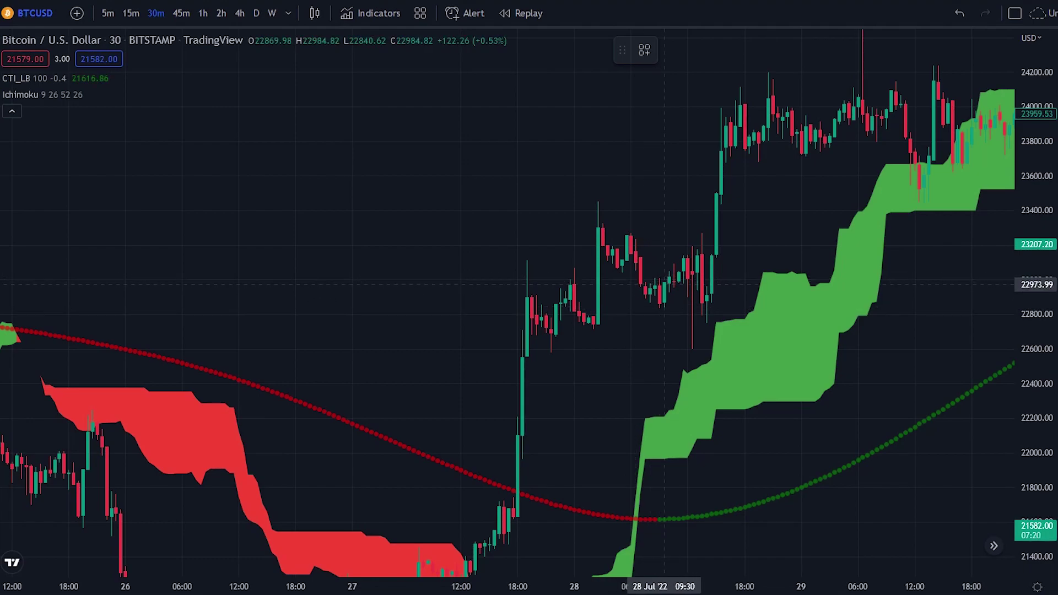
{"action": "left_click", "coordinate": [664, 284]}
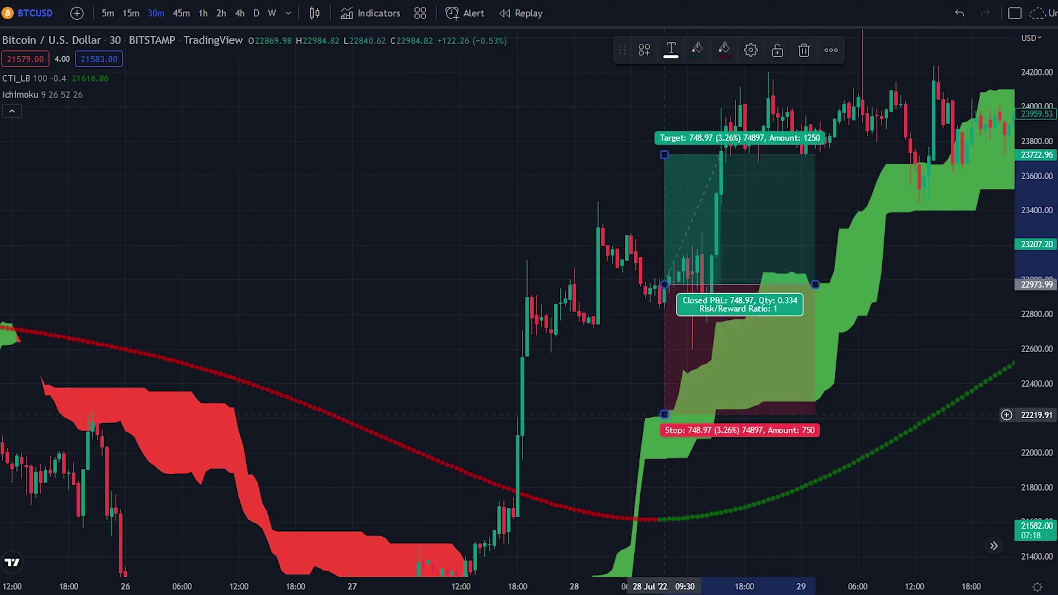
{"action": "left_click_drag", "start_coordinate": [664, 414], "coordinate": [664, 434]}
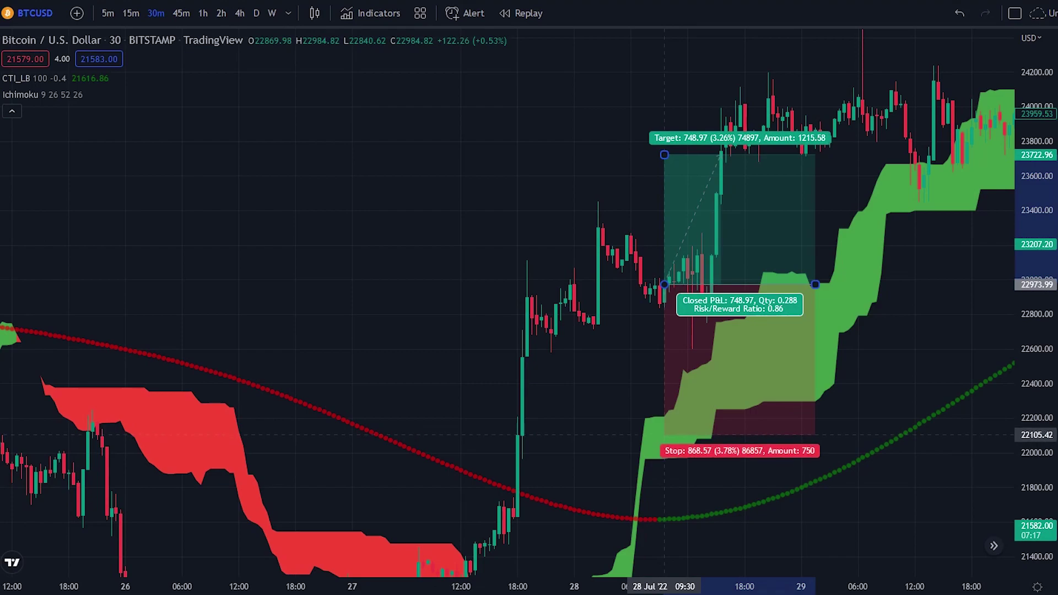
Raise the long position's target to a risk/reward ratio of 1.5 and extend its box further along the time axis.
{"action": "left_click_drag", "start_coordinate": [583, 375], "coordinate": [561, 487]}
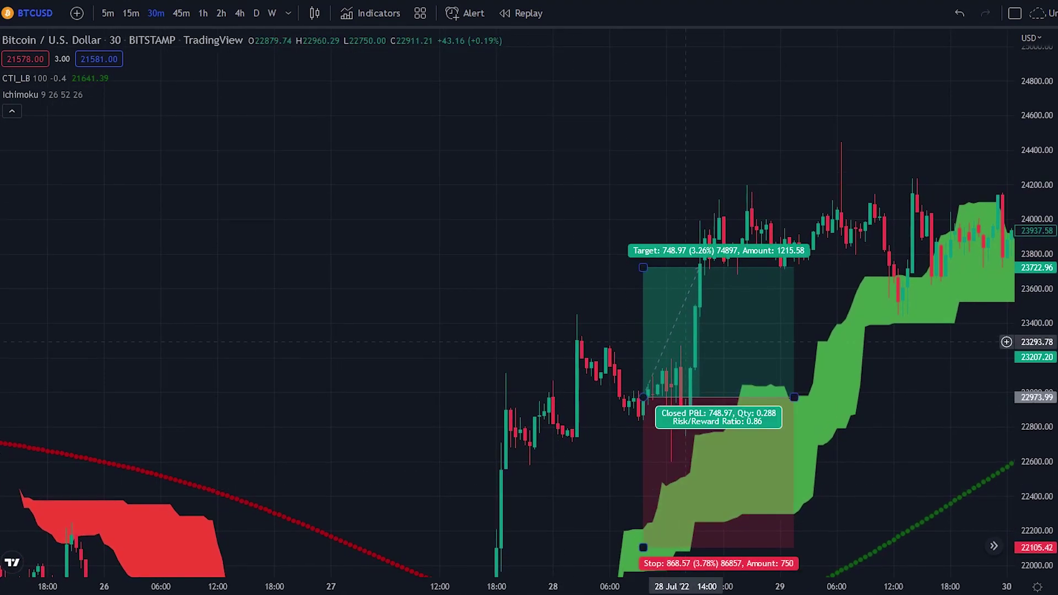
{"action": "left_click_drag", "start_coordinate": [643, 268], "coordinate": [643, 172]}
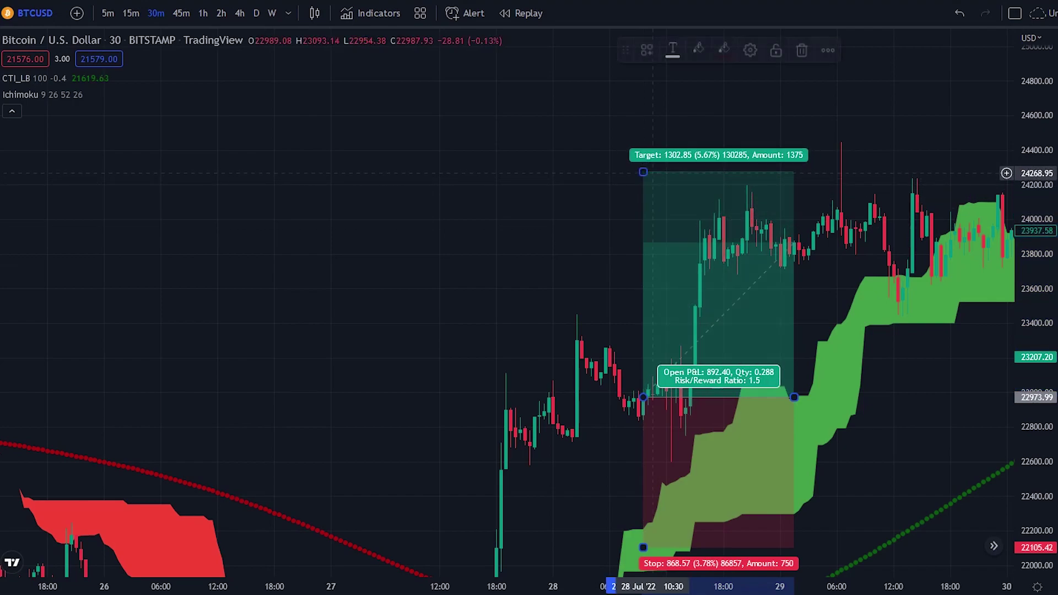
{"action": "left_click_drag", "start_coordinate": [794, 396], "coordinate": [926, 397]}
{"action": "scroll", "coordinate": [958, 446], "scroll_direction": "down", "scroll_amount": 5}
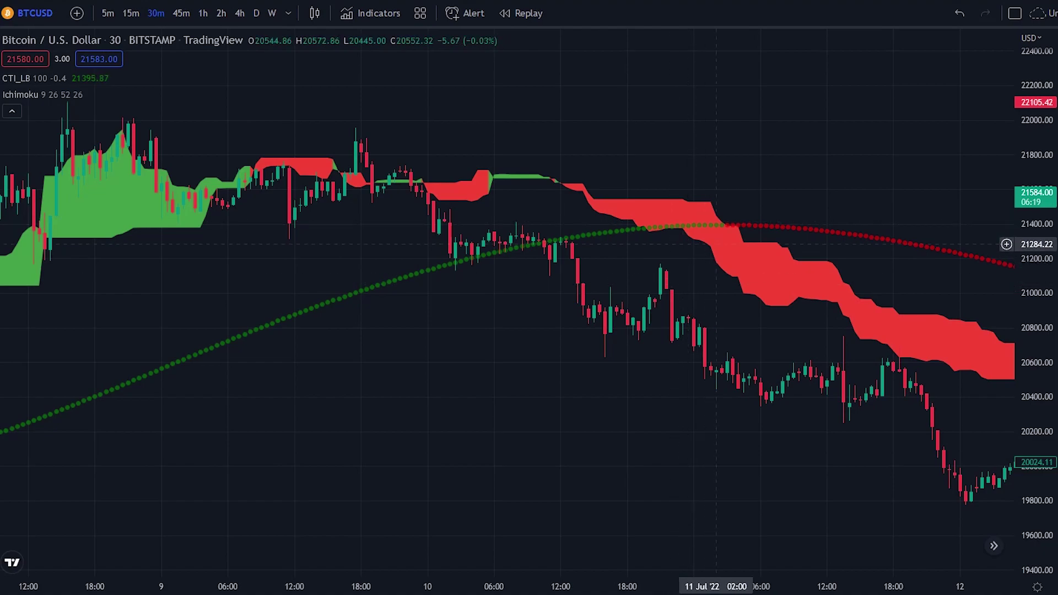
Place a short position at 11 Jul '22 03:00 with entry at 20628.85 and stop at 21315.81.
{"action": "left_click_drag", "start_coordinate": [726, 255], "coordinate": [657, 258]}
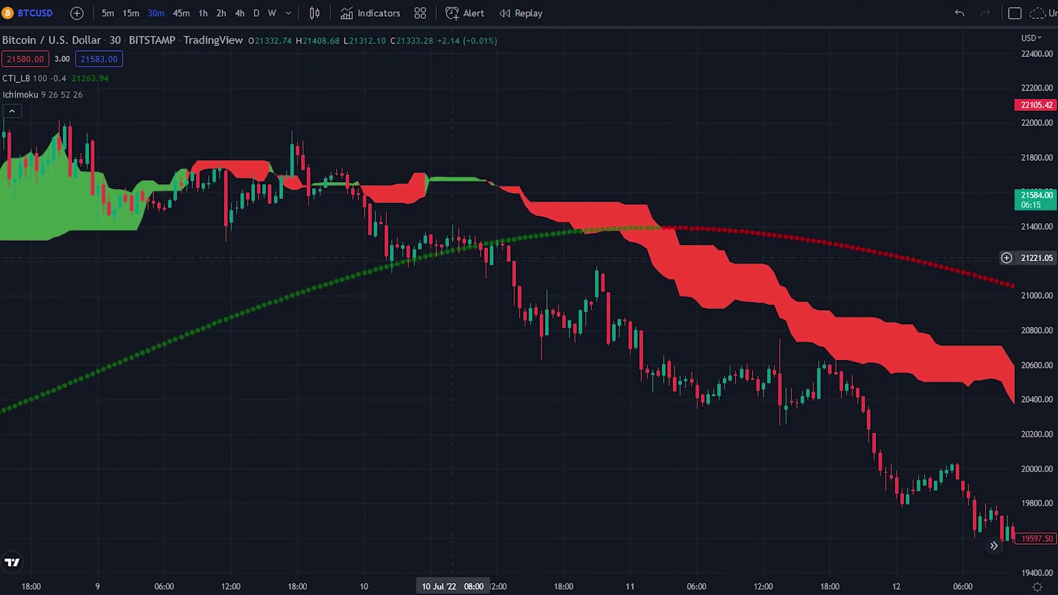
{"action": "left_click", "coordinate": [1, 190]}
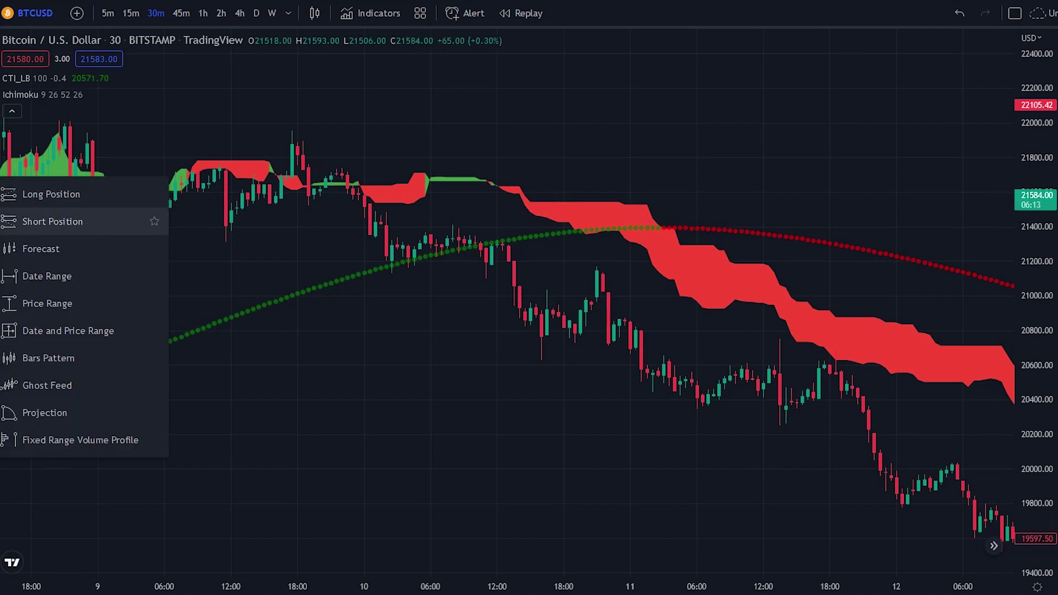
{"action": "left_click", "coordinate": [59, 223]}
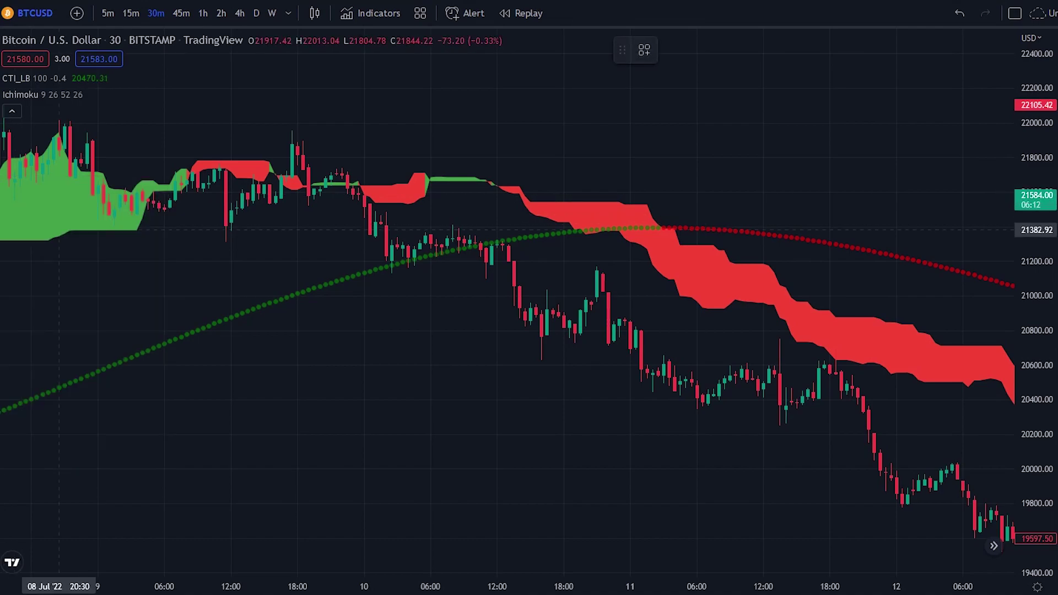
{"action": "left_click", "coordinate": [663, 360]}
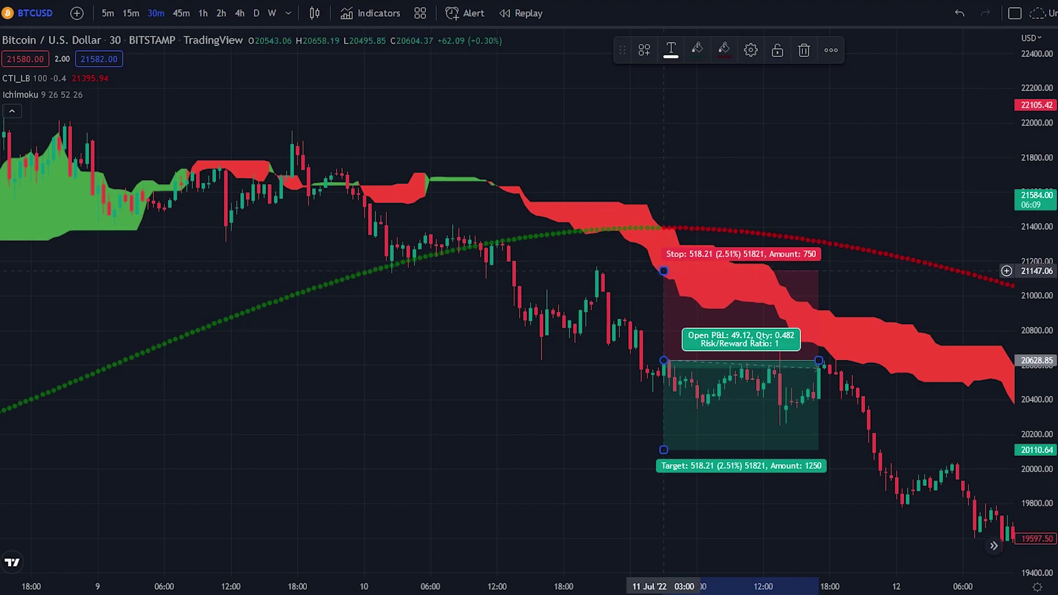
{"action": "left_click_drag", "start_coordinate": [663, 271], "coordinate": [661, 242]}
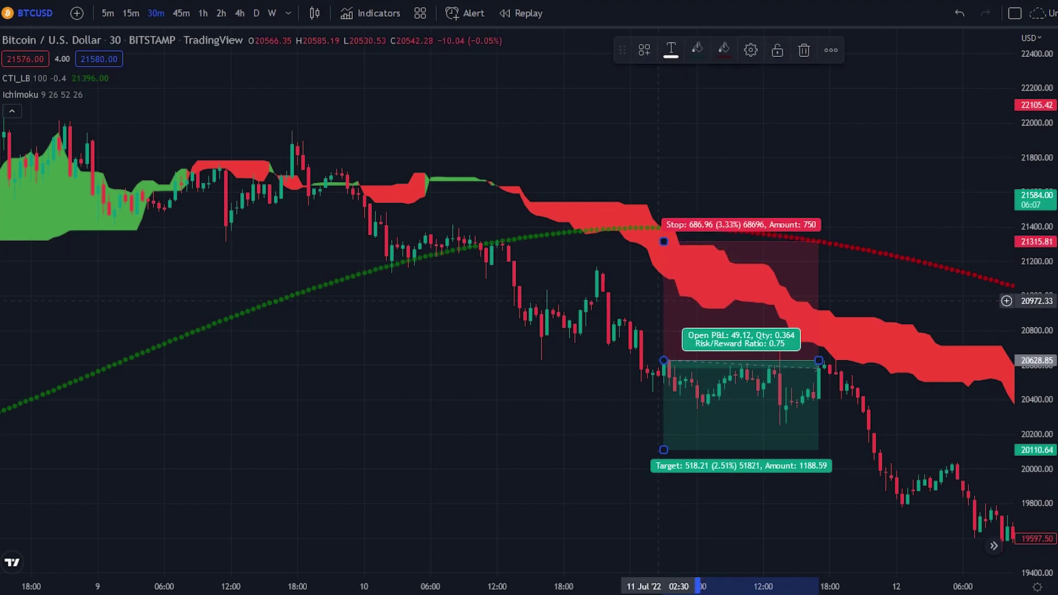
Lower the short position's target to 19590.51 for a risk/reward ratio of 1.51 and extend its box to about 12 Jul '22 12:00.
{"action": "mouse_move", "coordinate": [551, 441]}
{"action": "left_mouse_down"}
{"action": "mouse_move", "coordinate": [524, 376]}
{"action": "mouse_move", "coordinate": [513, 290]}
{"action": "left_mouse_up"}
{"action": "left_click", "coordinate": [625, 298]}
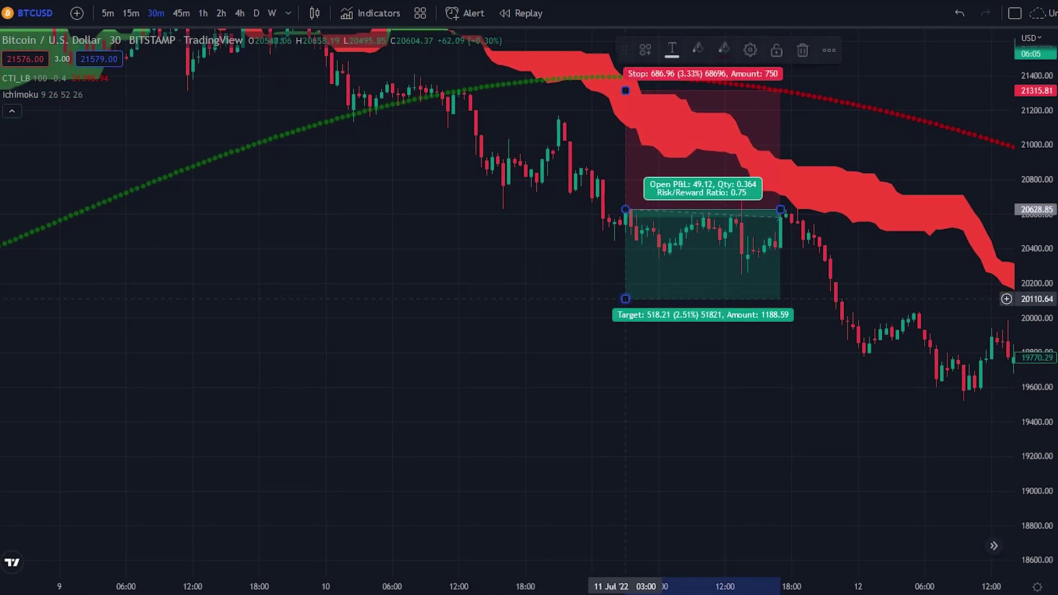
{"action": "left_click_drag", "start_coordinate": [625, 299], "coordinate": [625, 389]}
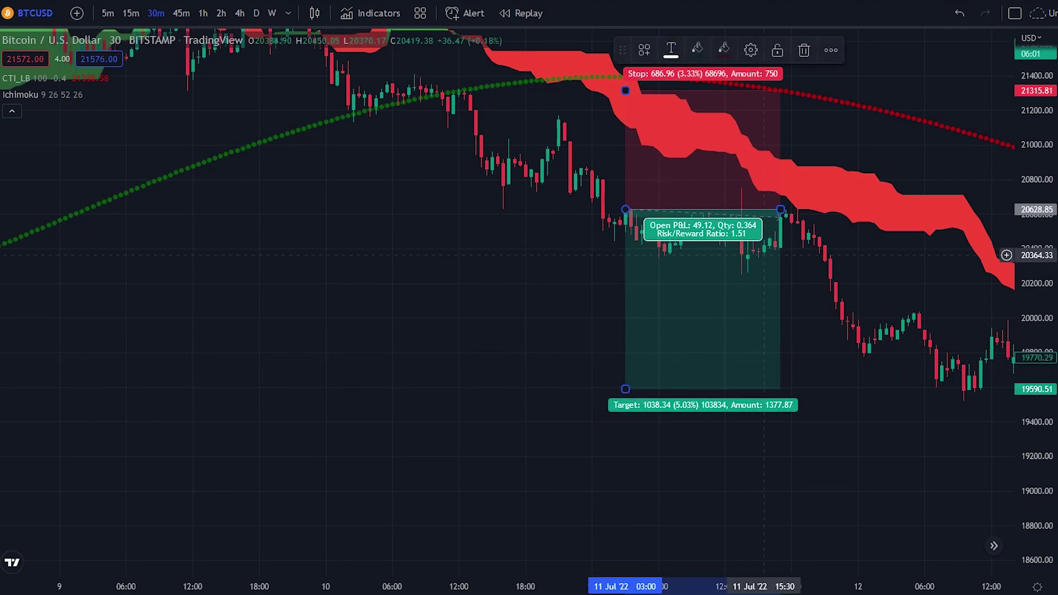
{"action": "left_click_drag", "start_coordinate": [780, 209], "coordinate": [537, 503]}
{"action": "scroll", "coordinate": [563, 502], "scroll_direction": "down", "scroll_amount": 4}
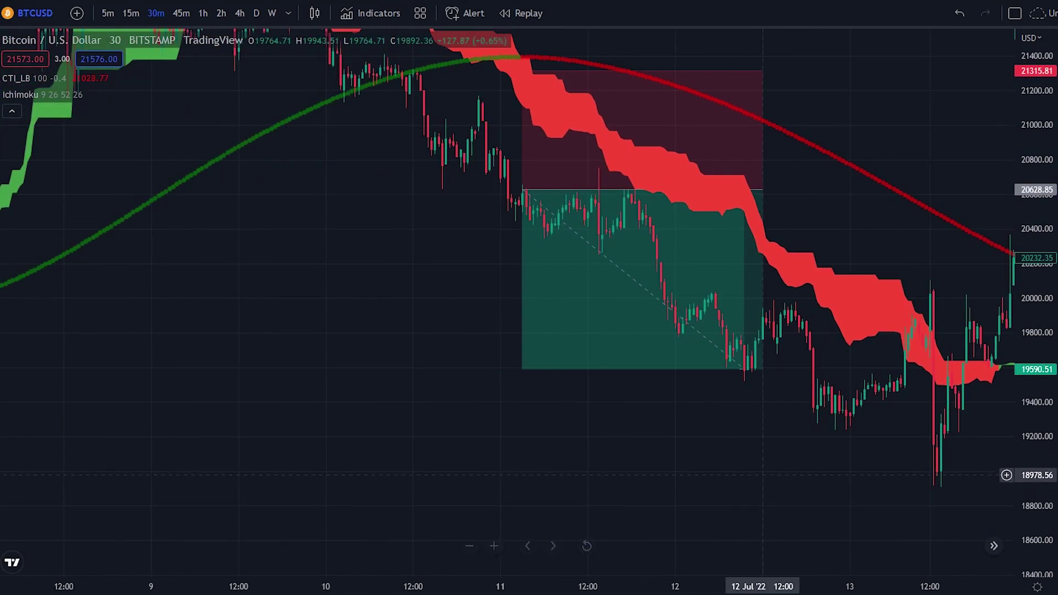